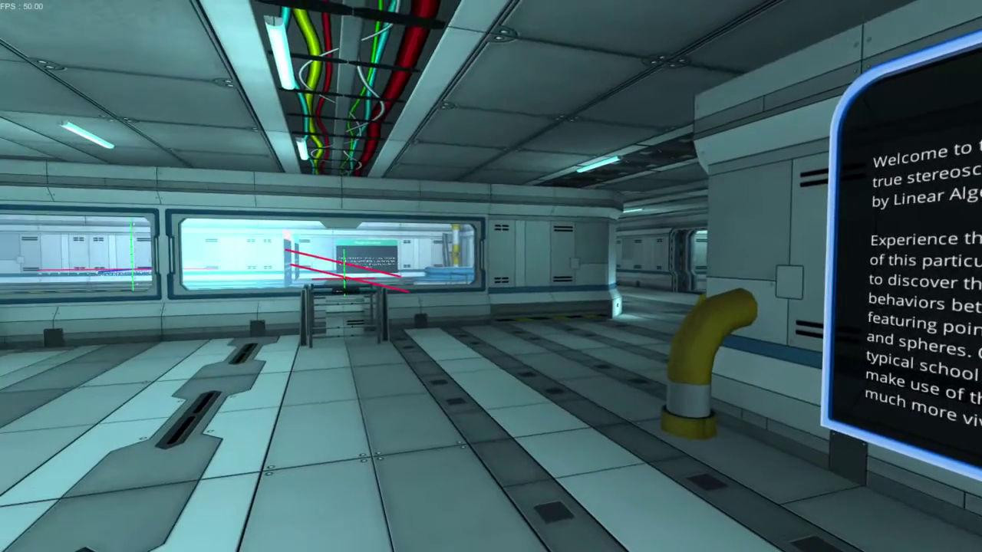
- Walk through the station past the railed exhibit to the keyboard terminal with the Geometry Unit and Computing Unit
{"action": "key", "text": "w"}
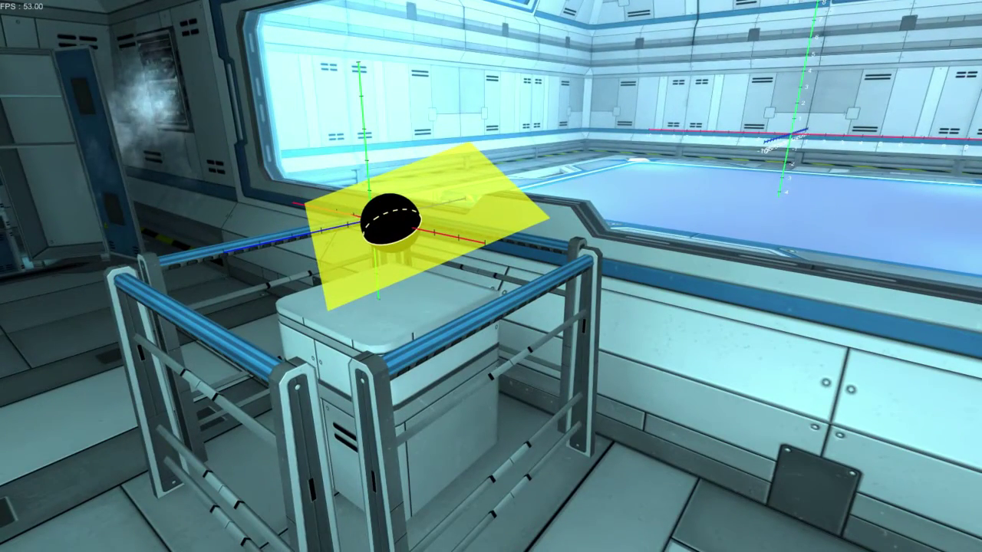
{"action": "key", "text": "s"}
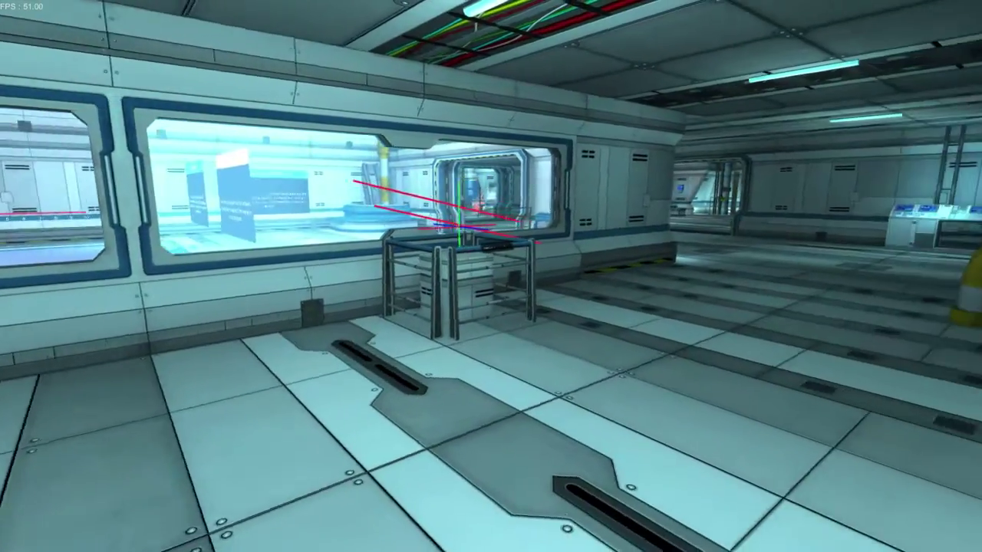
{"action": "key", "text": "w"}
{"action": "key", "text": "w"}
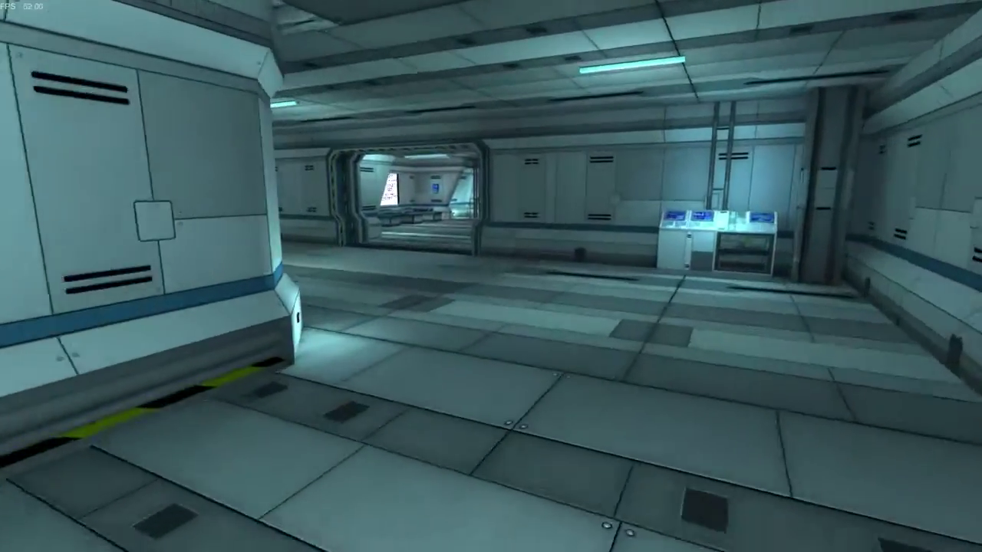
{"action": "key", "text": "w"}
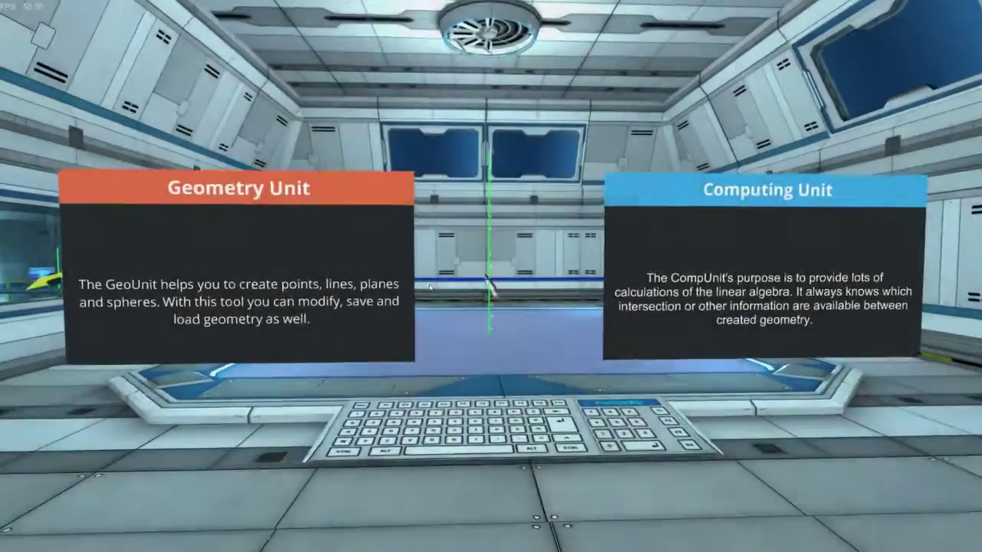
{"action": "key", "text": "w"}
{"action": "key", "text": "s"}
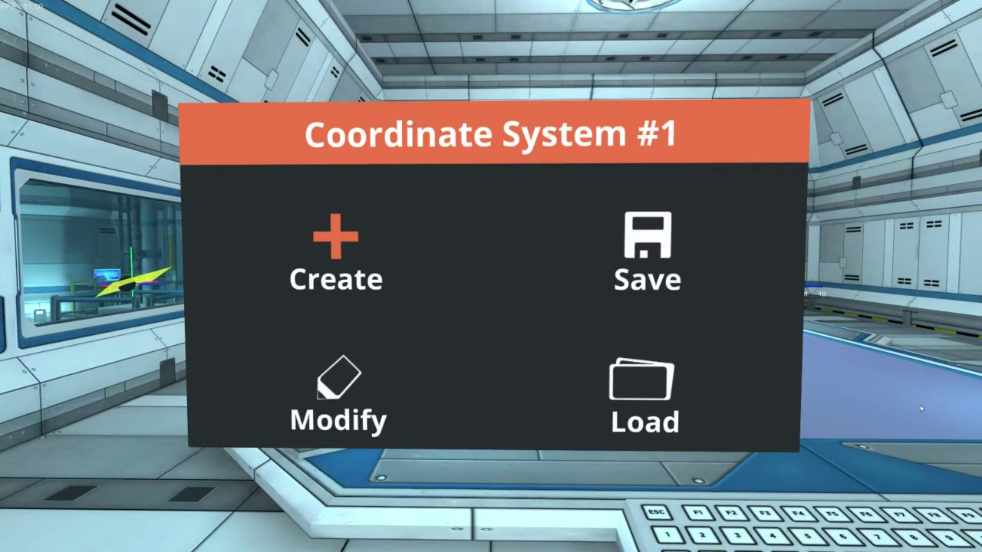
- Open the geometry creation options for Coordinate System #1
{"action": "key", "text": "Right"}
{"action": "key", "text": "Down"}
{"action": "key", "text": "Left"}
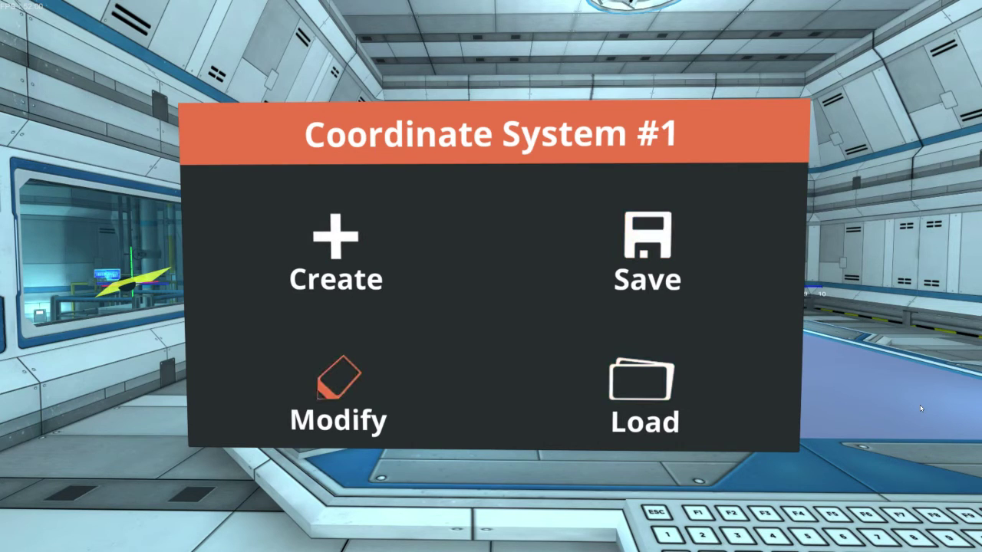
{"action": "key", "text": "Up"}
{"action": "key", "text": "Return"}
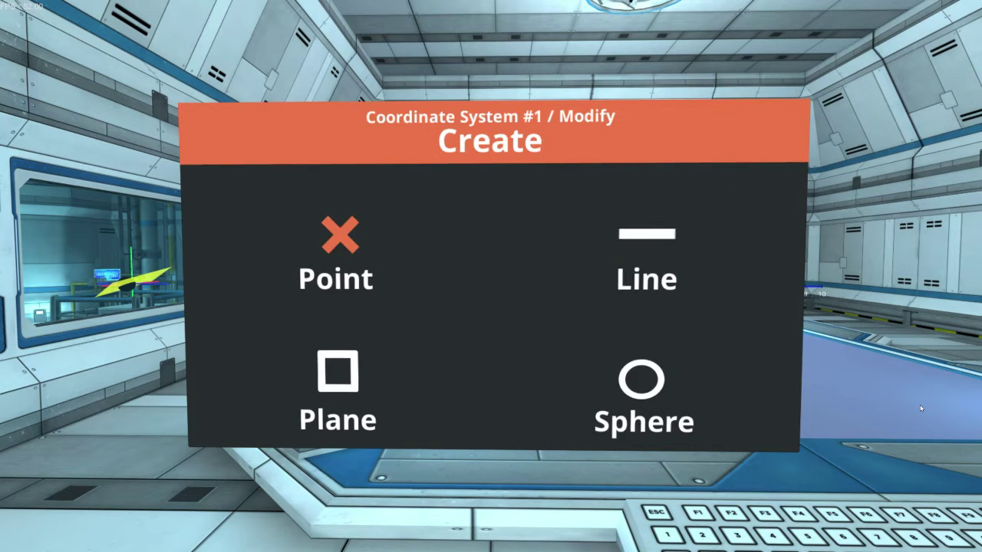
- Create a point at (1/2/0) in Coordinate System #1
{"action": "key", "text": "Right"}
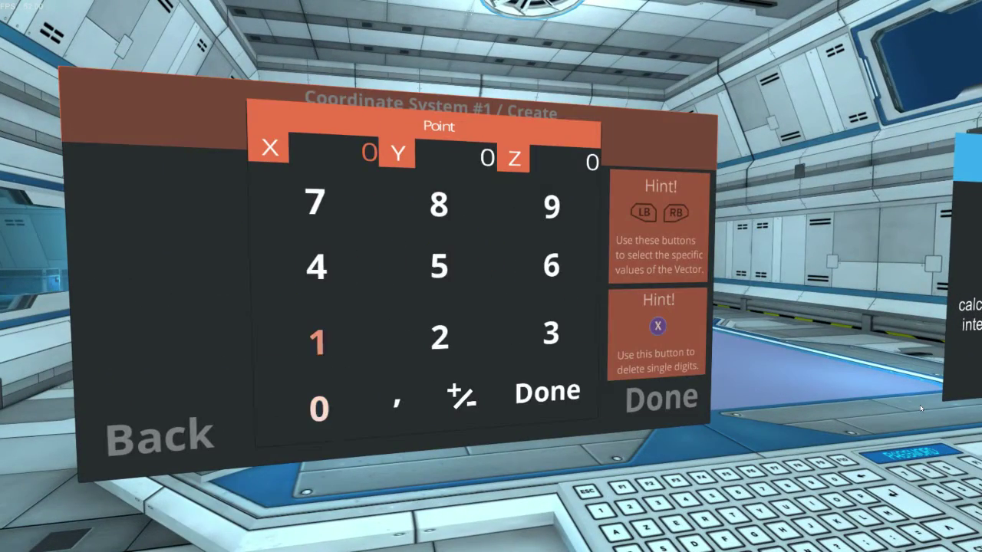
{"action": "key", "text": "Return"}
{"action": "key", "text": "Down"}
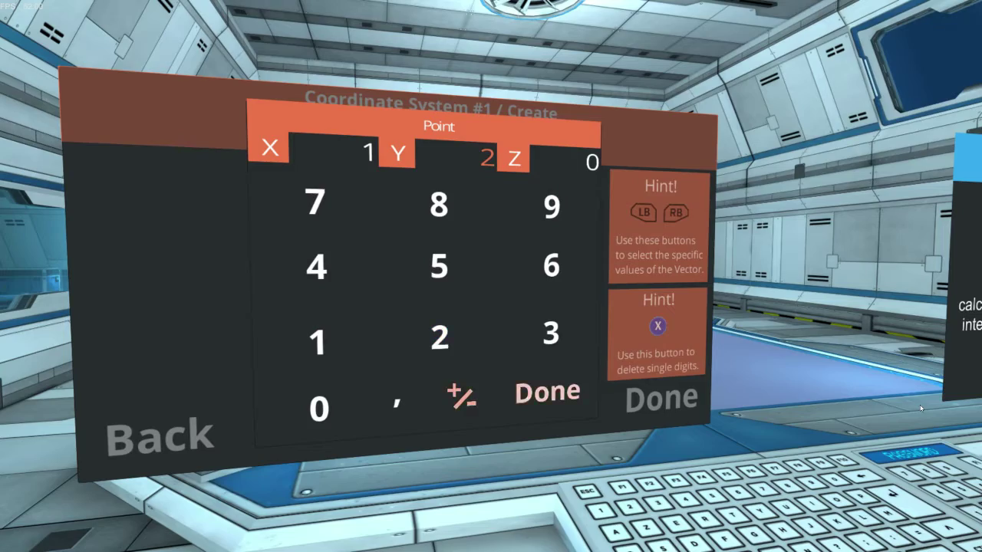
{"action": "key", "text": "Right"}
{"action": "key", "text": "Return"}
{"action": "key", "text": "Return"}
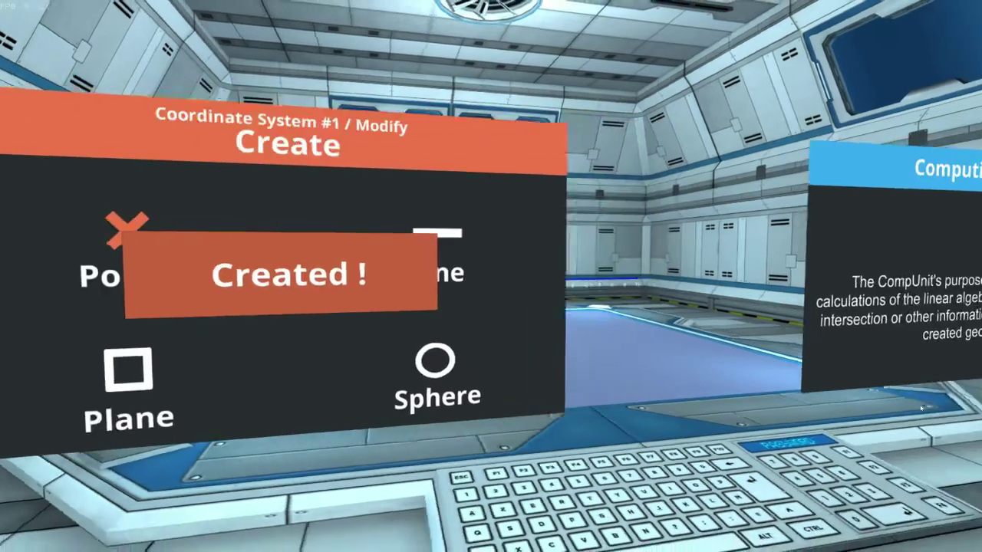
- Create a second point in Coordinate System #1, with X at 0 and Y set to 1
{"action": "key", "text": "w"}
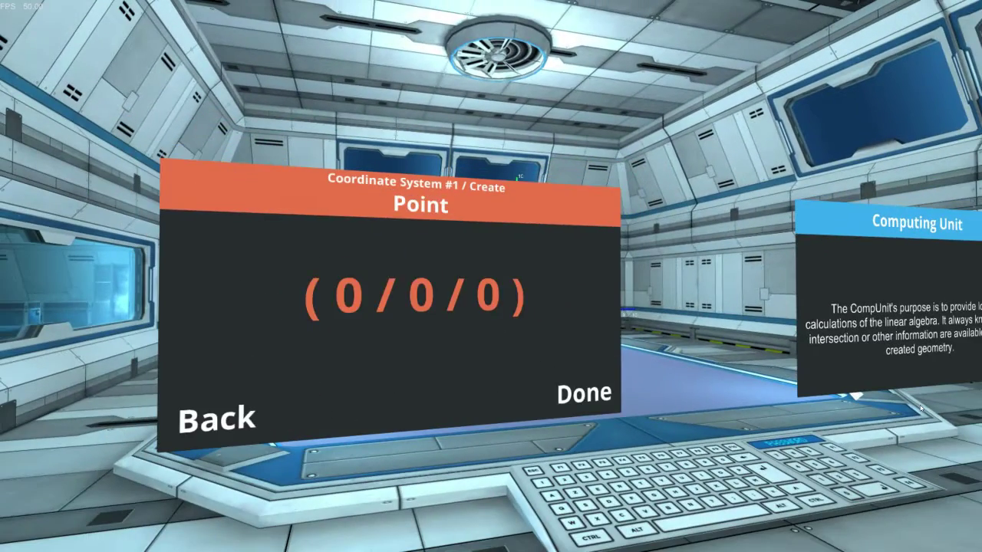
{"action": "key", "text": "Return"}
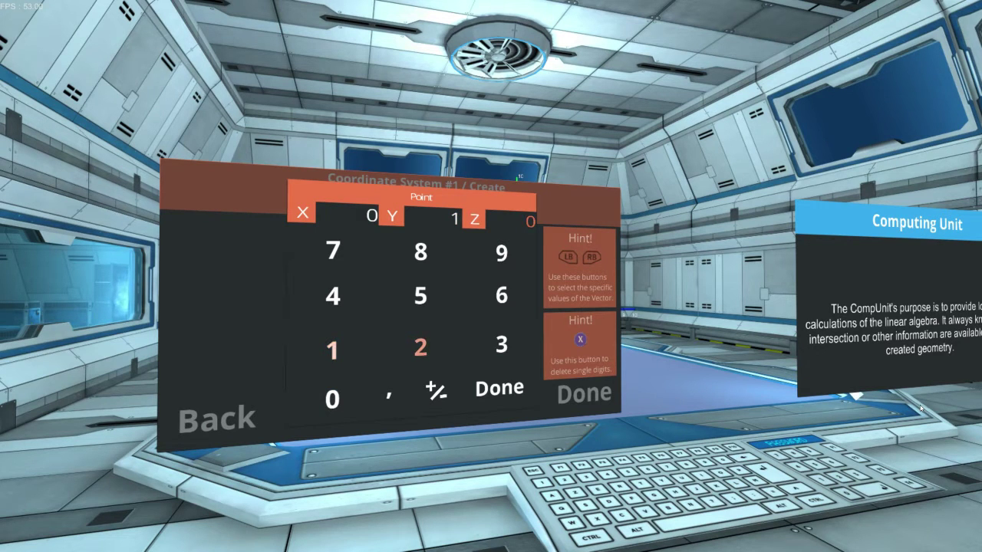
{"action": "key", "text": "Down"}
{"action": "key", "text": "Return"}
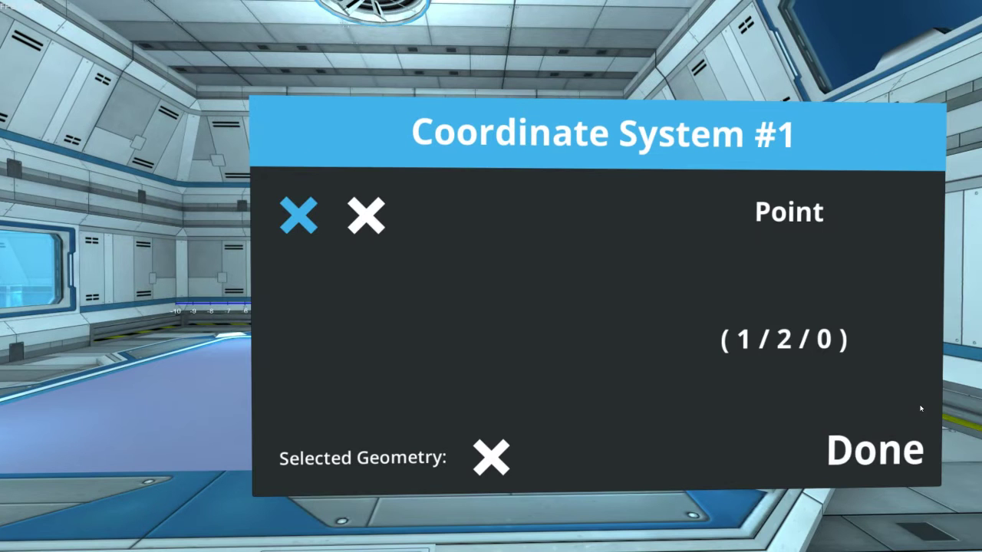
- Select both points in the Computing Unit as the geometry to calculate with
{"action": "key", "text": "Right"}
{"action": "key", "text": "Return"}
{"action": "key", "text": "Down"}
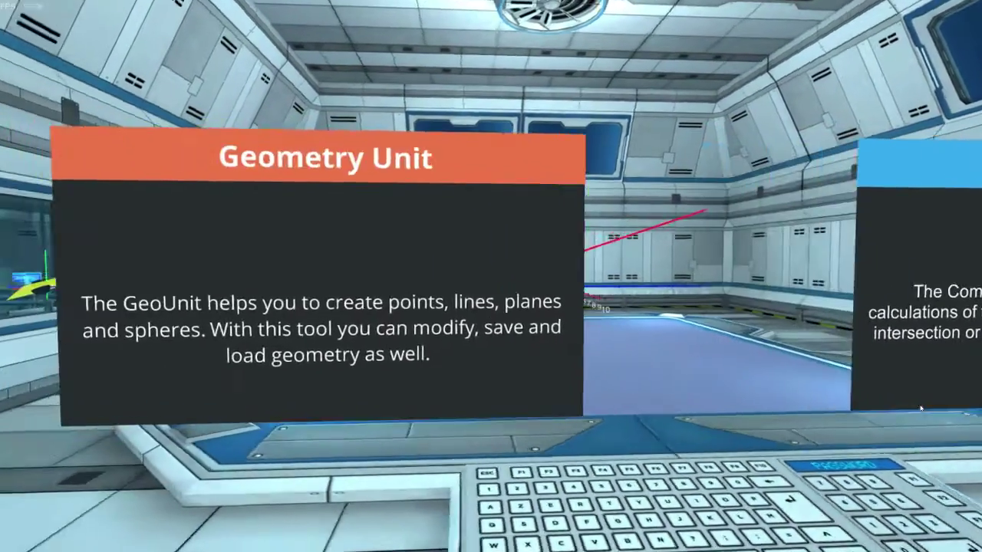
- Review the geometry list of Coordinate System #1, and load the file LineLineIntersection.xml
{"action": "key", "text": "y"}
{"action": "key", "text": "Down"}
{"action": "key", "text": "Return"}
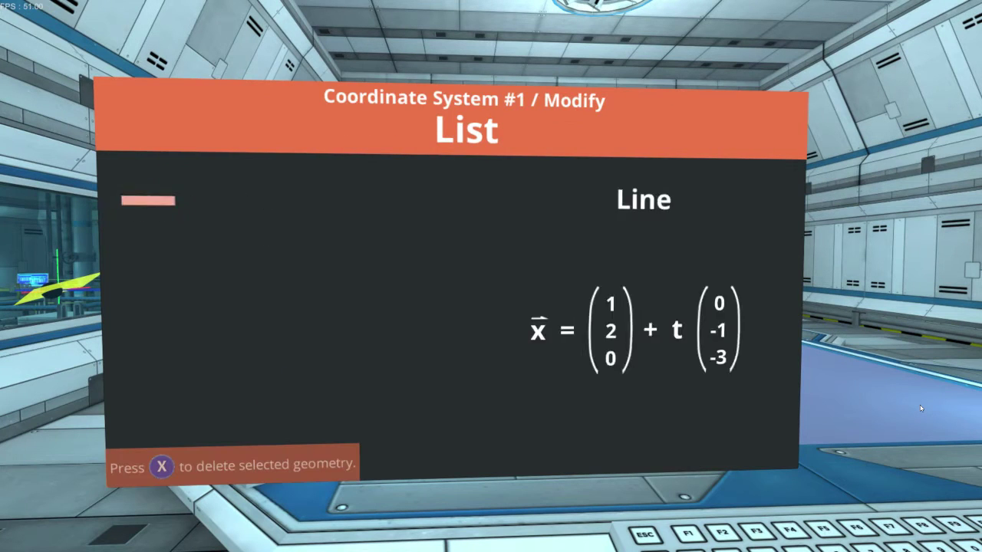
{"action": "key", "text": "Escape"}
{"action": "key", "text": "Down"}
{"action": "key", "text": "Right"}
{"action": "key", "text": "Return"}
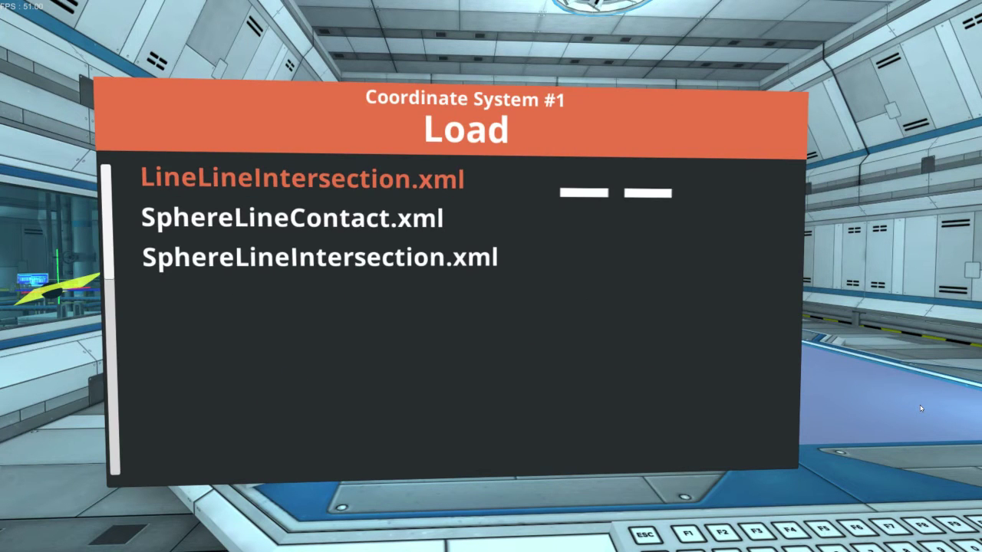
{"action": "key", "text": "Return"}
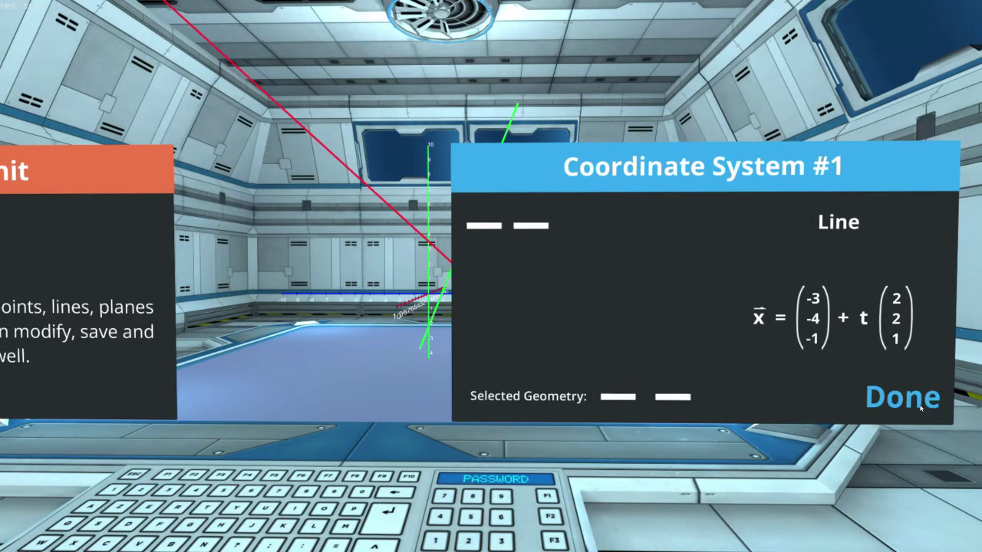
- Evaluate the two selected lines for orthogonality and parallelism, and create their common plane and intersection point
{"action": "left_click", "coordinate": [920, 409]}
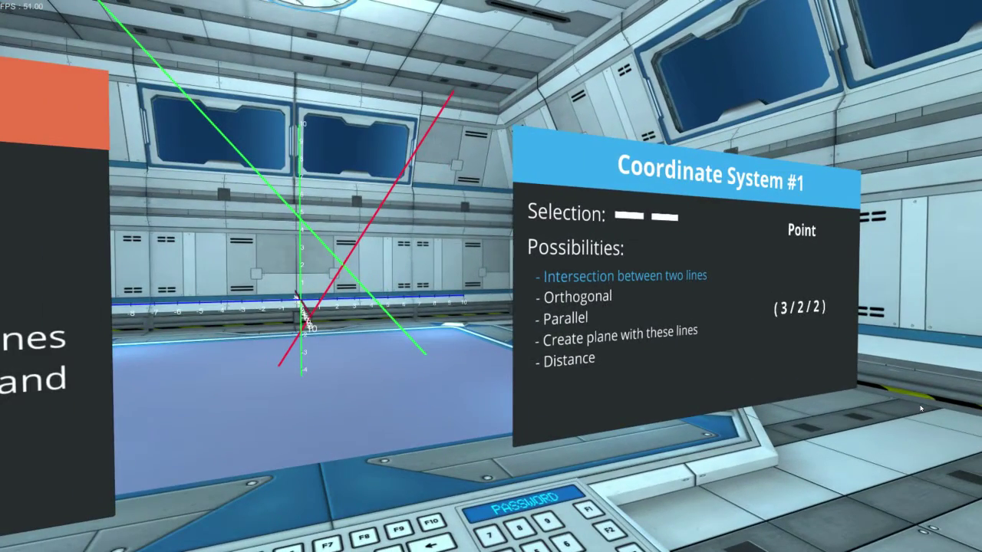
{"action": "key", "text": "Down"}
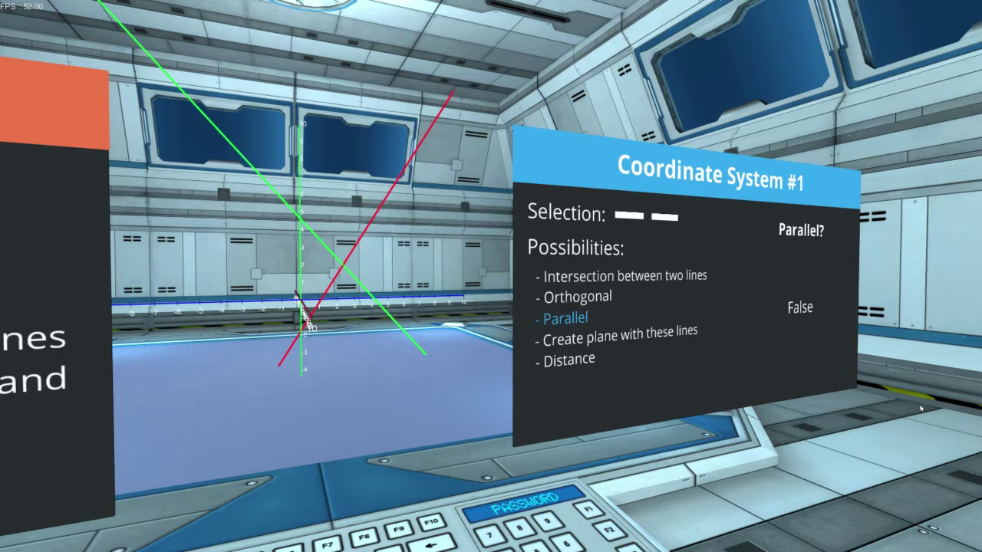
{"action": "key", "text": "Down"}
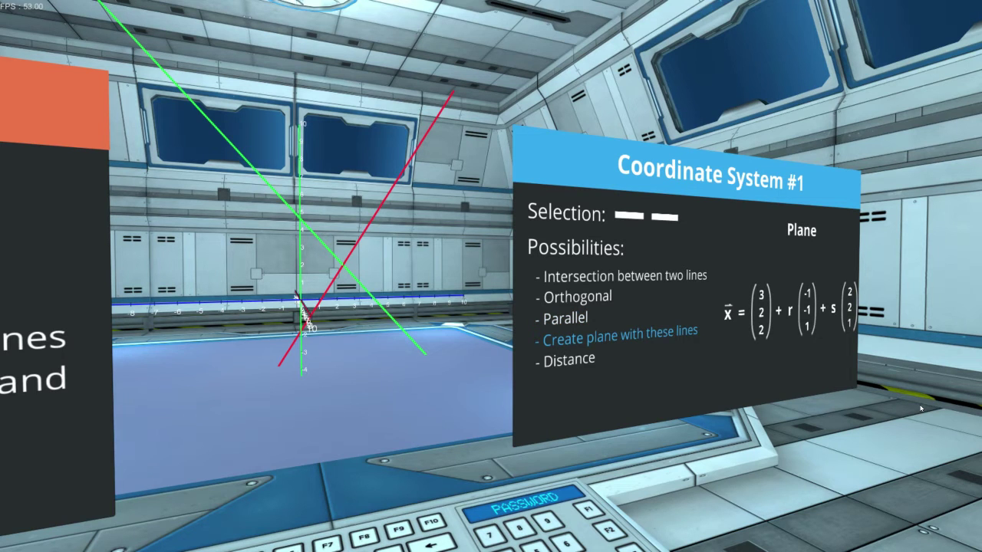
{"action": "key", "text": "Up"}
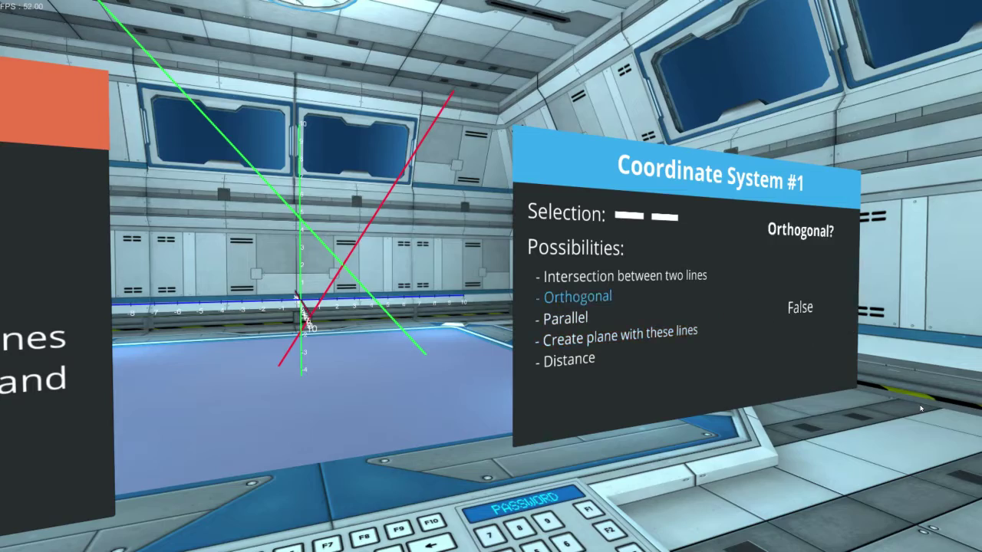
{"action": "key", "text": "Up"}
{"action": "key", "text": "Return"}
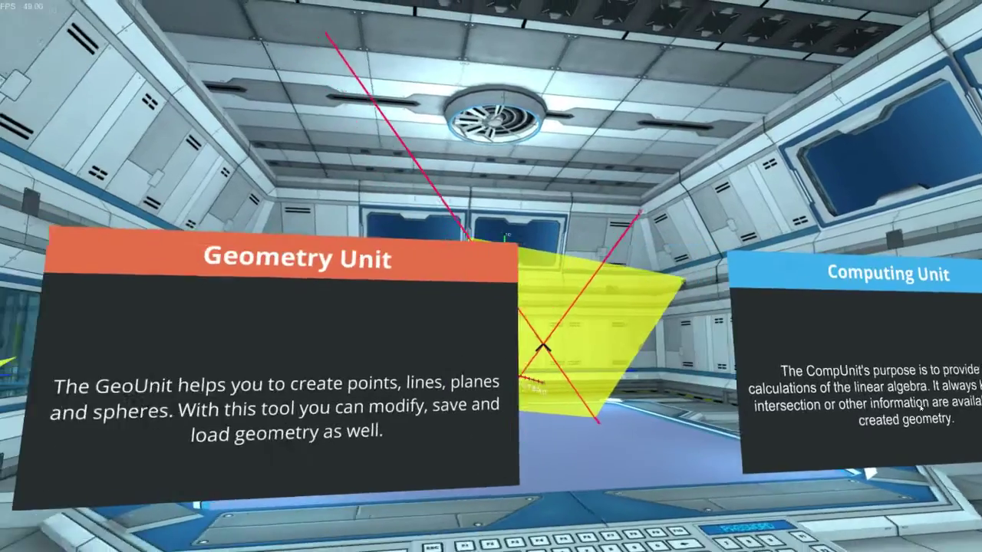
- Delete both lines and the intersection point from Coordinate System #1, keeping only the plane
{"action": "key", "text": "y"}
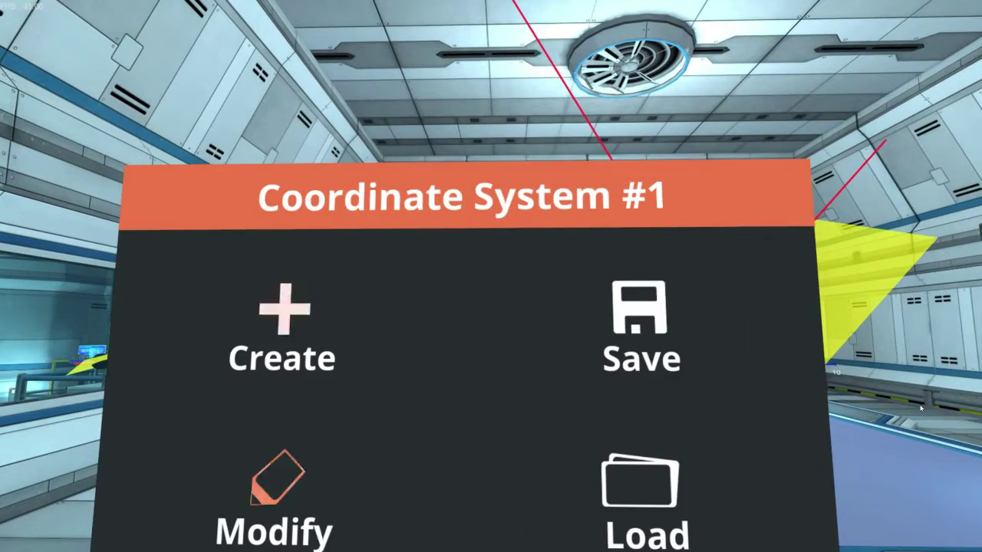
{"action": "key", "text": "Down"}
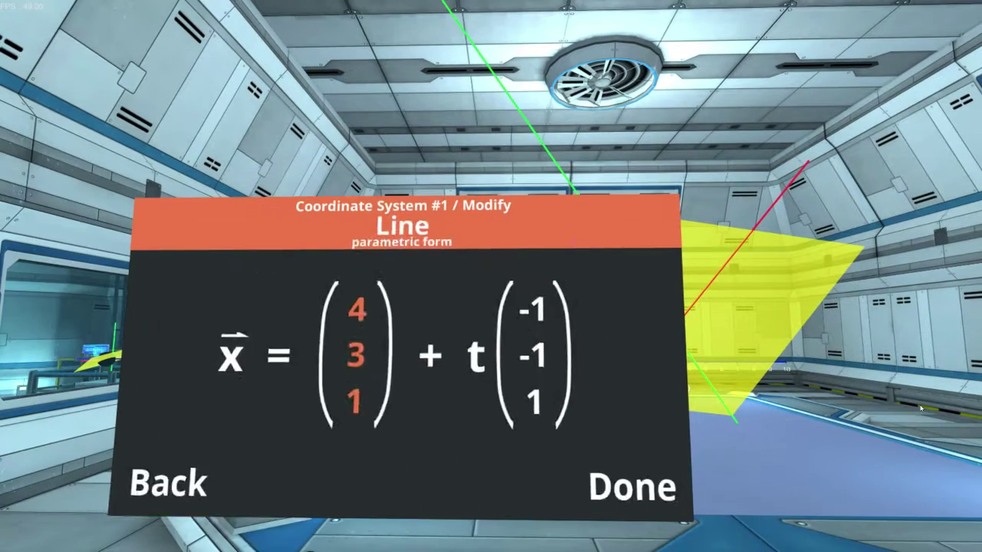
{"action": "key", "text": "Escape"}
{"action": "key", "text": "x"}
{"action": "key", "text": "x"}
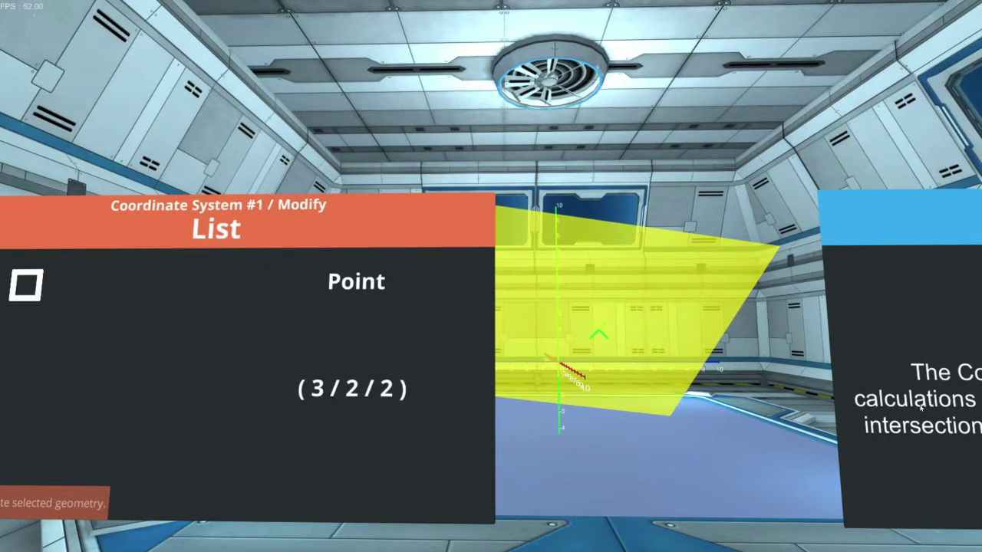
{"action": "key", "text": "a"}
{"action": "key", "text": "b"}
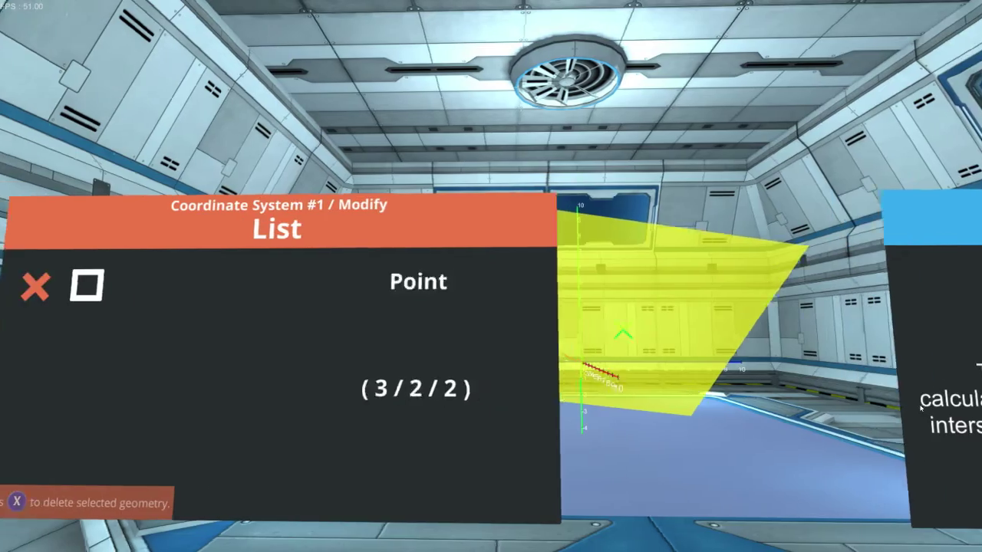
{"action": "key", "text": "Down"}
{"action": "key", "text": "b"}
{"action": "key", "text": "b"}
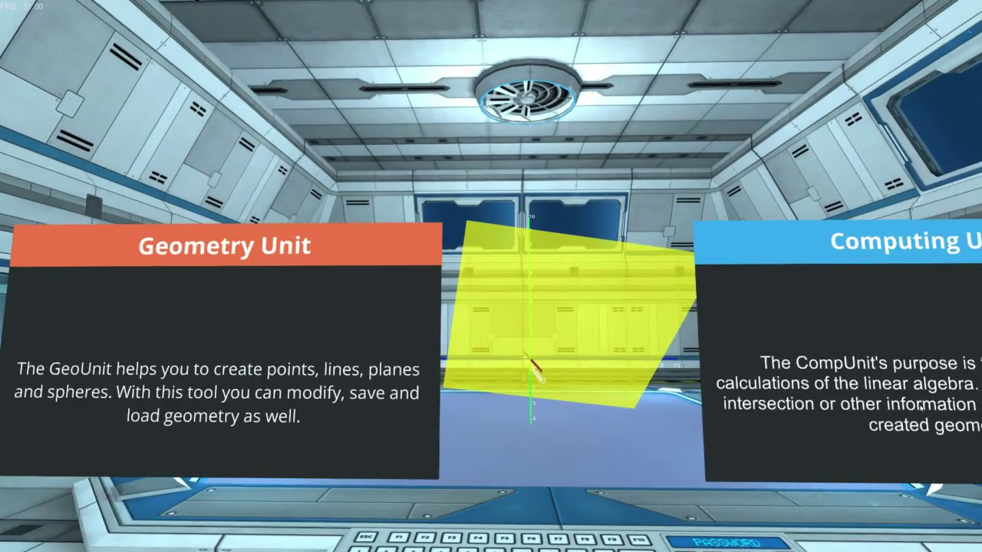
- Create a sphere with center point (0/1.5/0) and radius 2.5 in Coordinate System #1
{"action": "key", "text": "a"}
{"action": "key", "text": "a"}
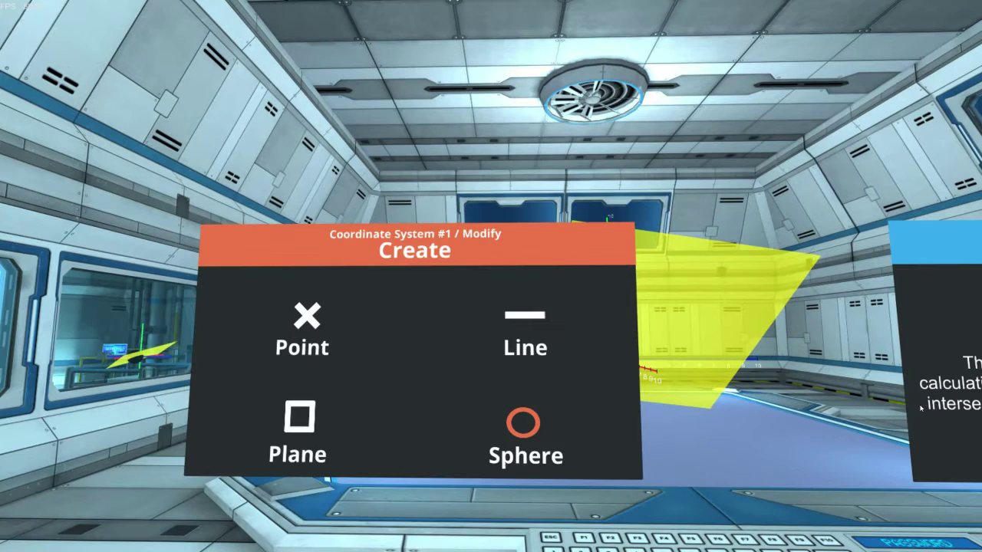
{"action": "key", "text": "a"}
{"action": "key", "text": "a"}
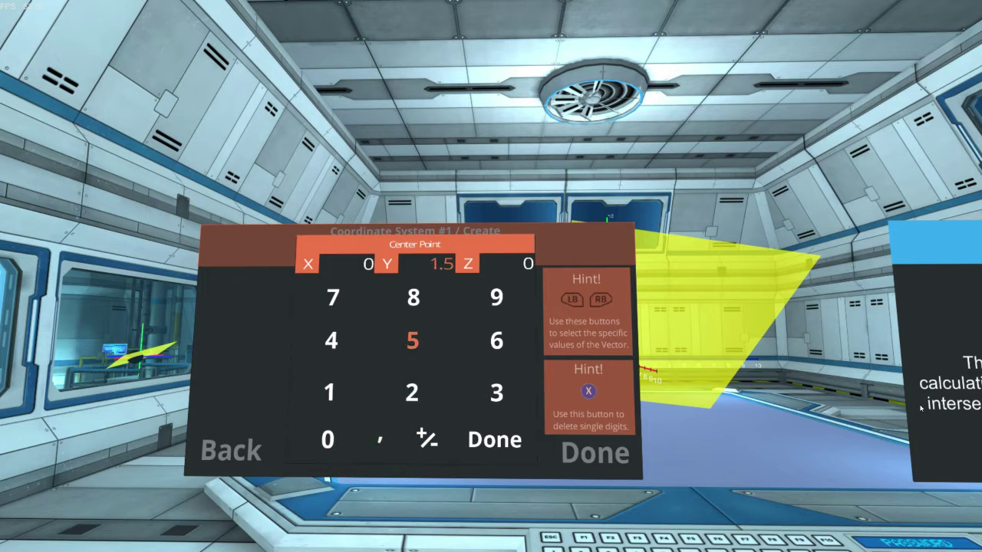
{"action": "key", "text": "a"}
{"action": "key", "text": "a"}
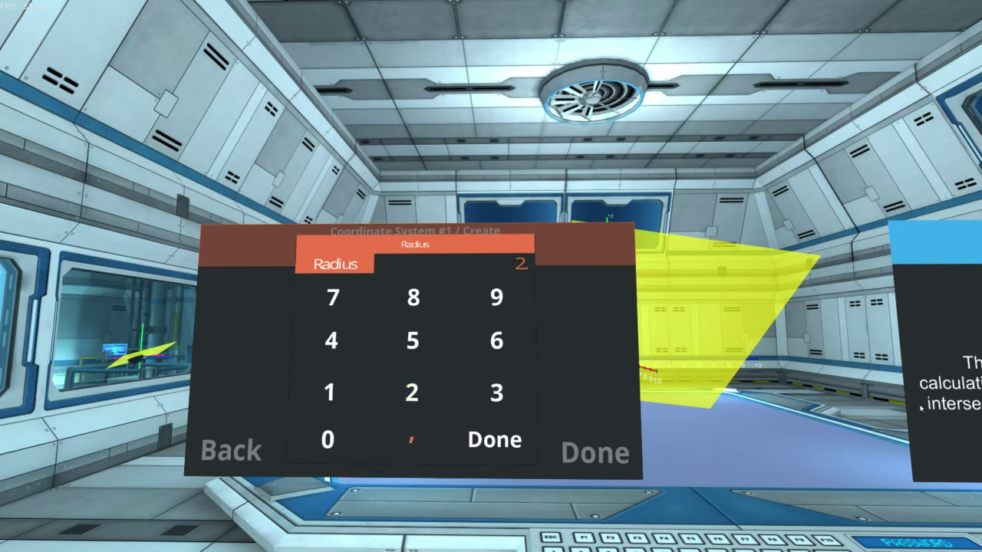
{"action": "key", "text": "a"}
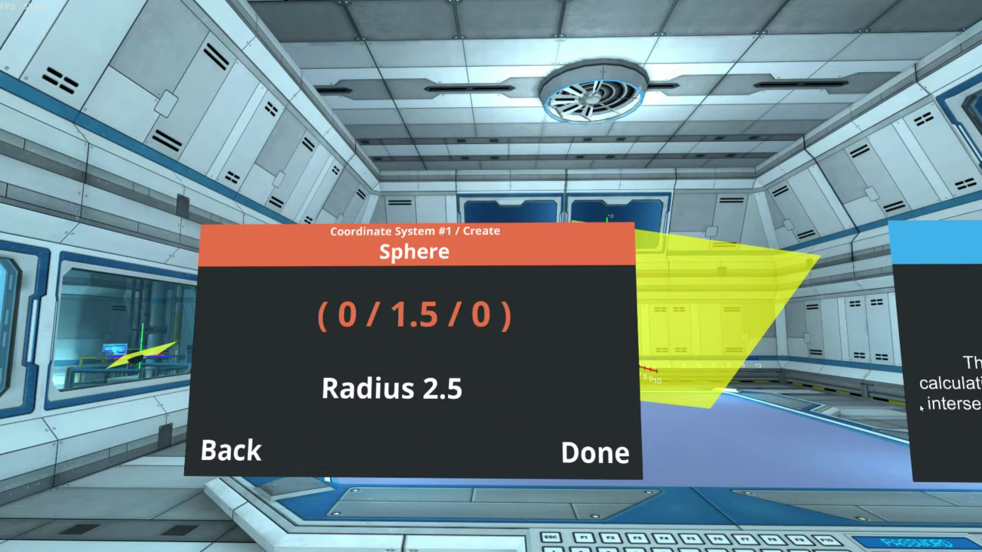
{"action": "key", "text": "a"}
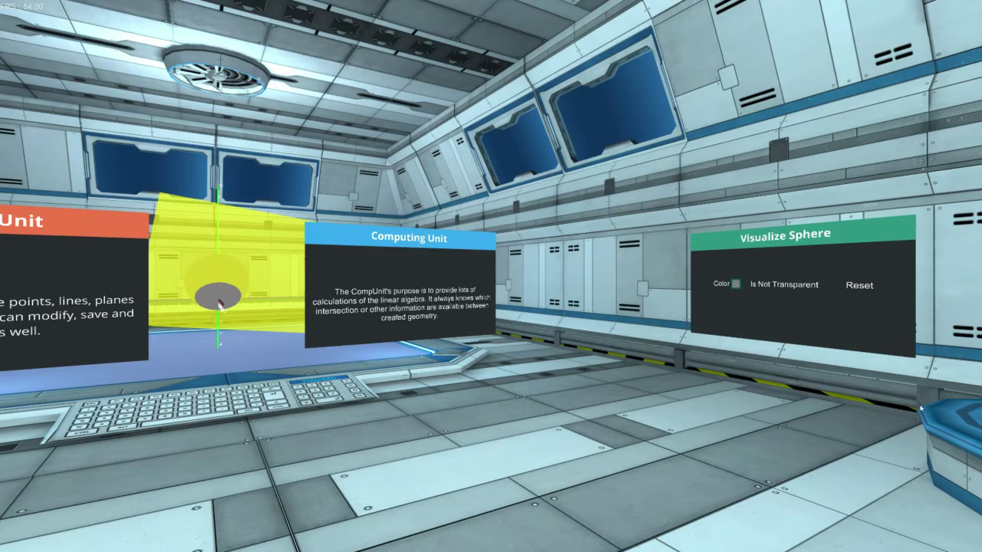
- Switch the visualization settings from the sphere to the plane, and enlarge the displayed plane
{"action": "left_click", "coordinate": [219, 306]}
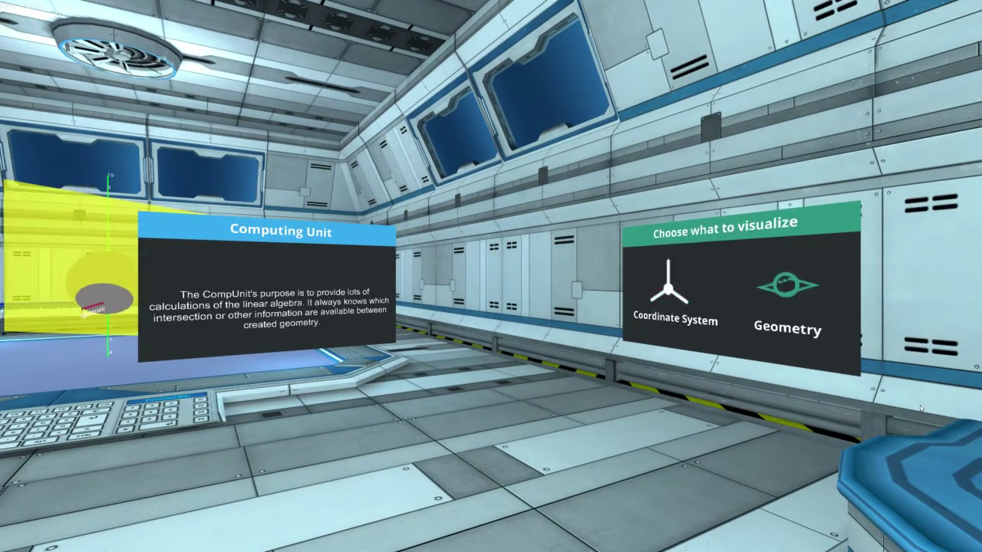
{"action": "left_click", "coordinate": [192, 307]}
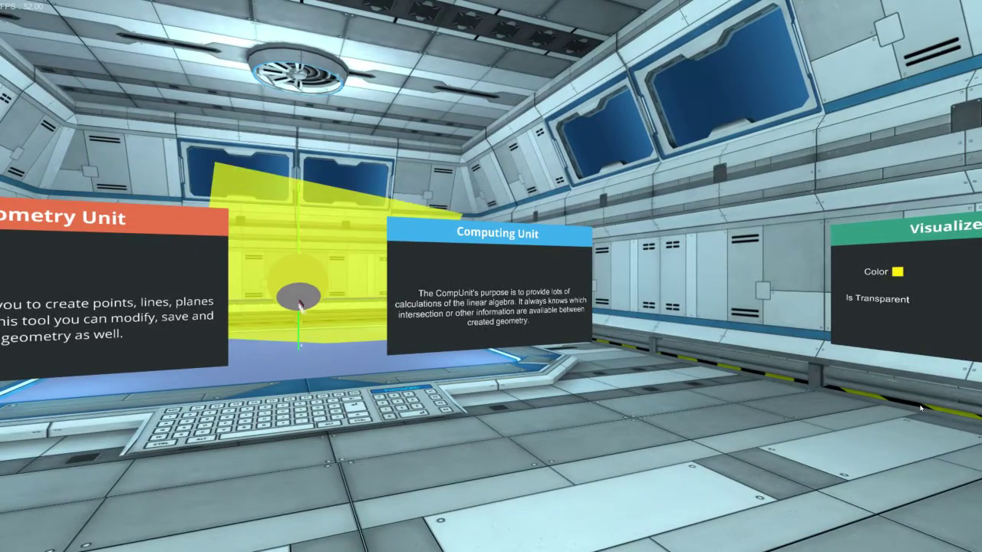
{"action": "left_click", "coordinate": [299, 303]}
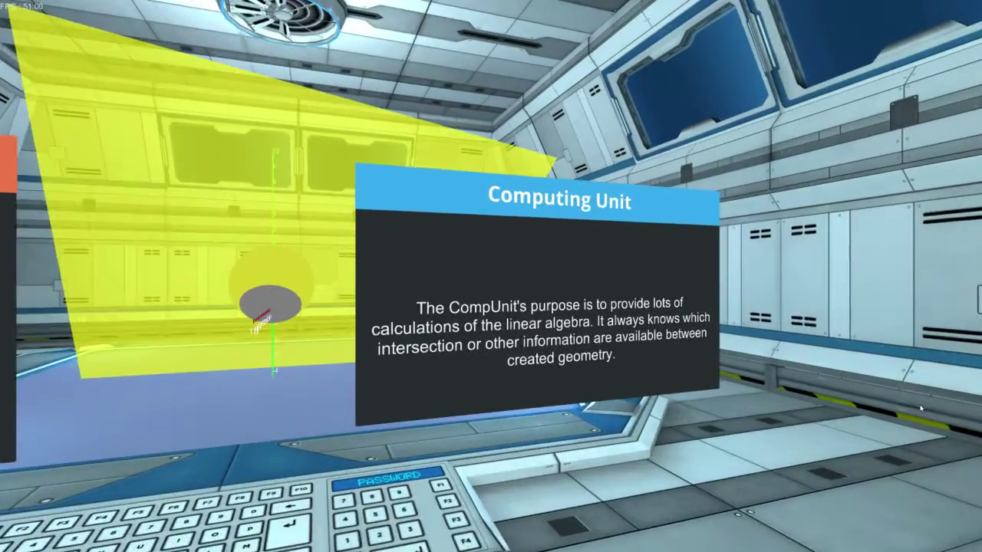
- Select the plane and the sphere in Coordinate System #1 and check their touch point and intersection circle
{"action": "key", "text": "y"}
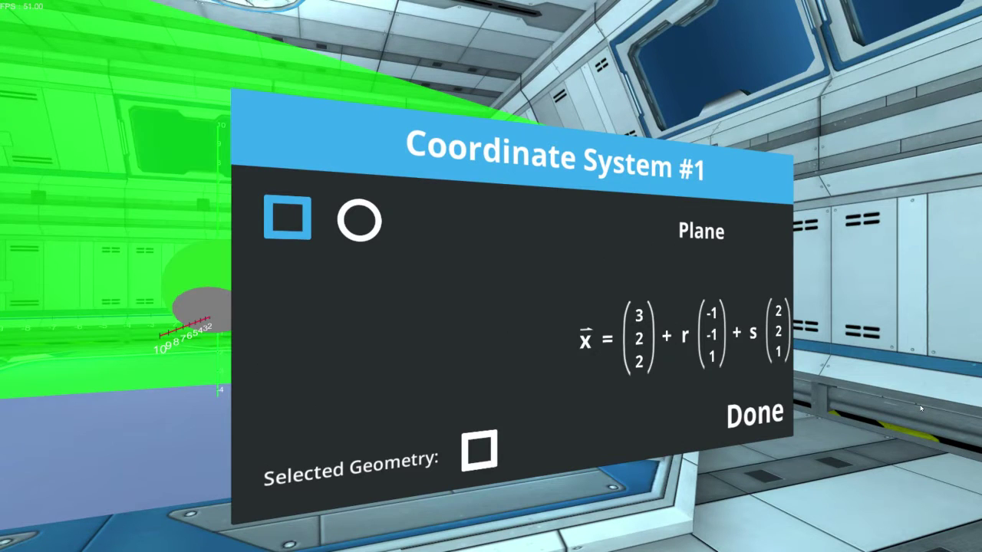
{"action": "key", "text": "Right"}
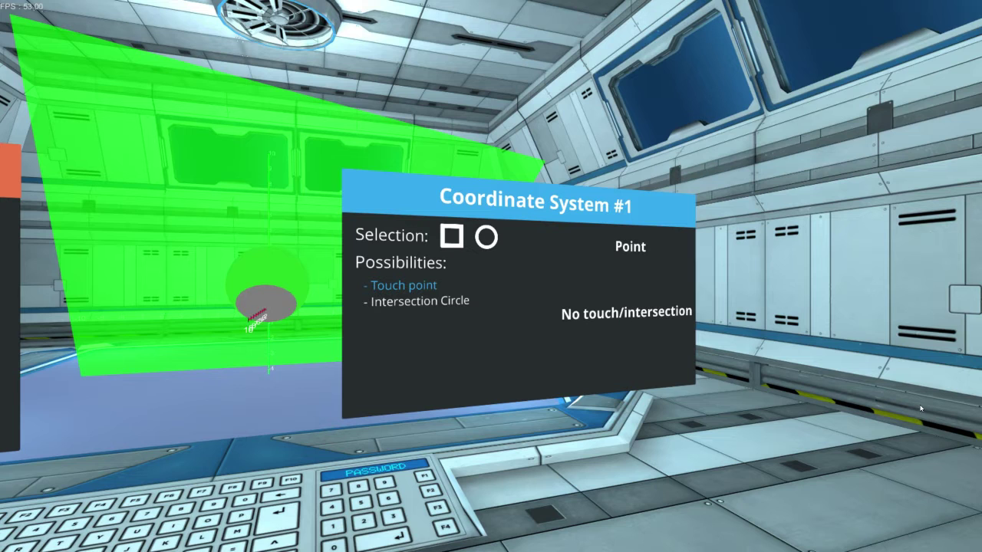
{"action": "key", "text": "Down"}
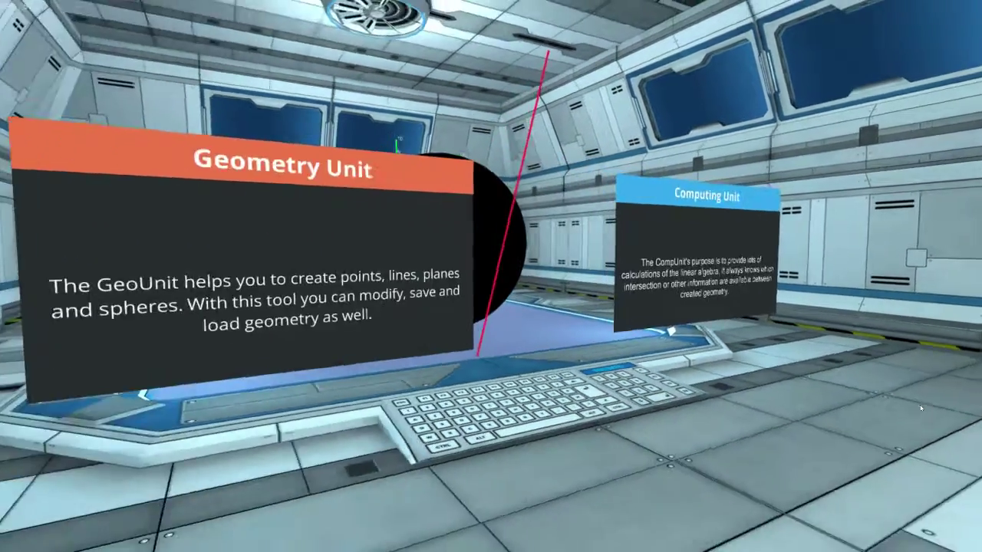
- Load another saved geometry set into Coordinate System #1 in place of the displayed sphere and line
{"action": "key", "text": "y"}
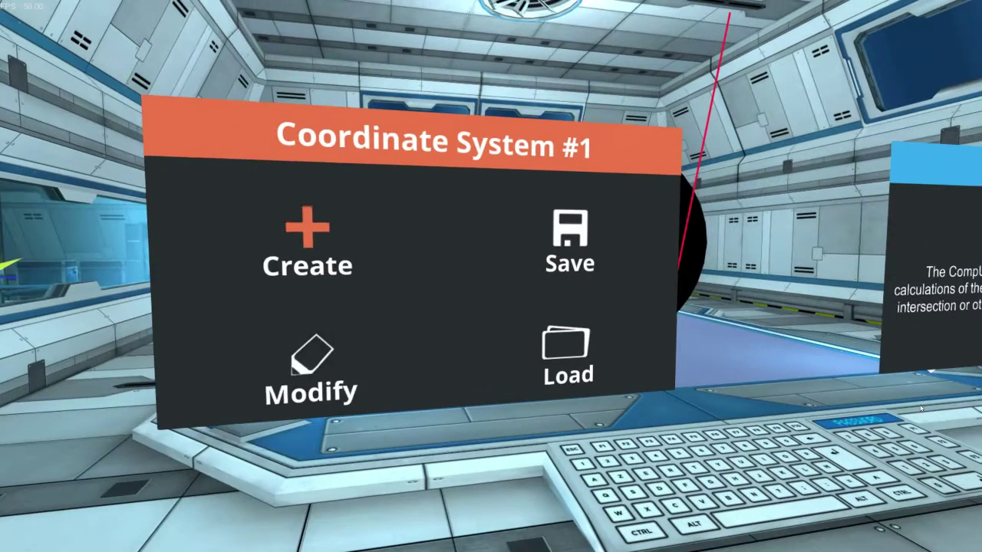
{"action": "key", "text": "Return"}
{"action": "key", "text": "Escape"}
{"action": "key", "text": "Right"}
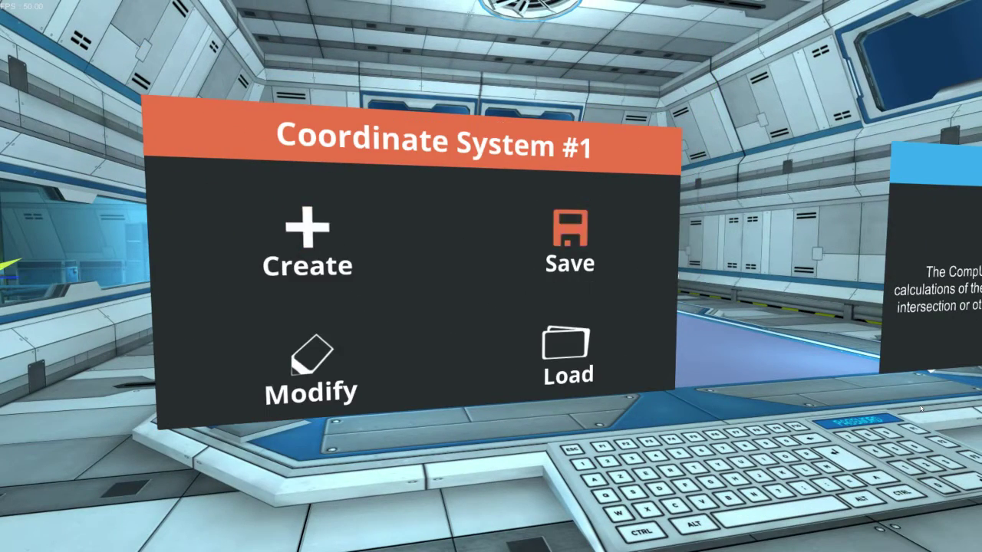
{"action": "key", "text": "Down"}
{"action": "key", "text": "Return"}
{"action": "key", "text": "Down"}
{"action": "key", "text": "Down"}
{"action": "key", "text": "Return"}
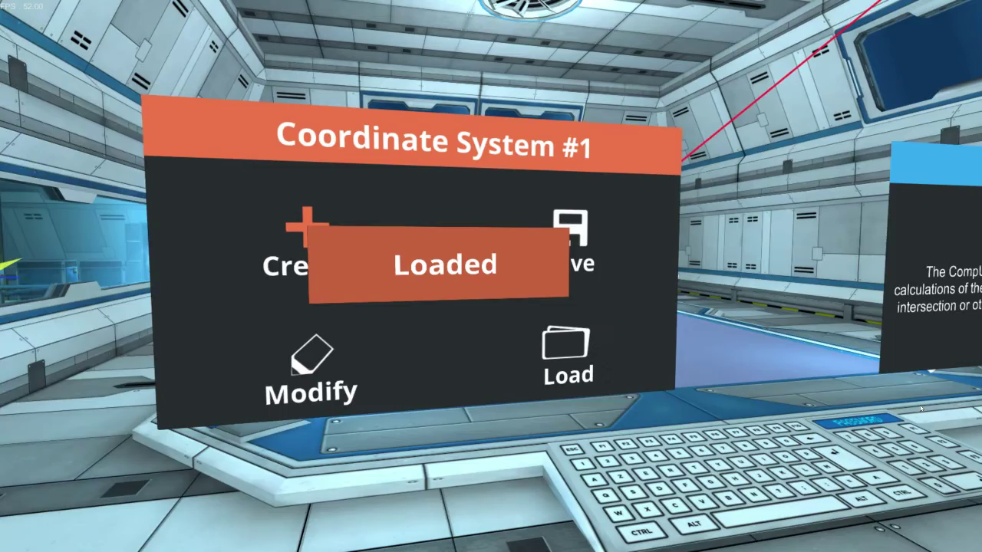